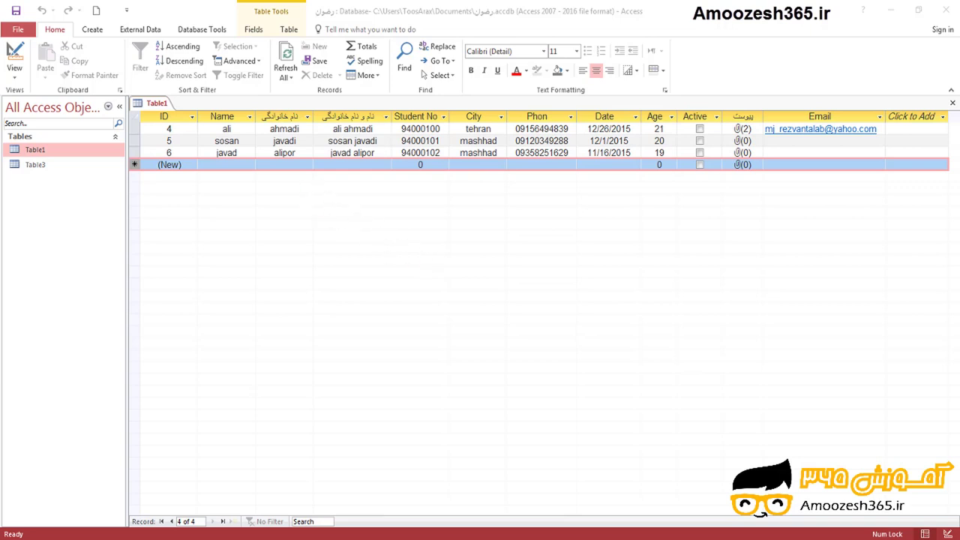
pyautogui.moveTo(217, 122)
pyautogui.mouseDown()
pyautogui.moveTo(237, 136)
pyautogui.moveTo(304, 137)
pyautogui.mouseUp()
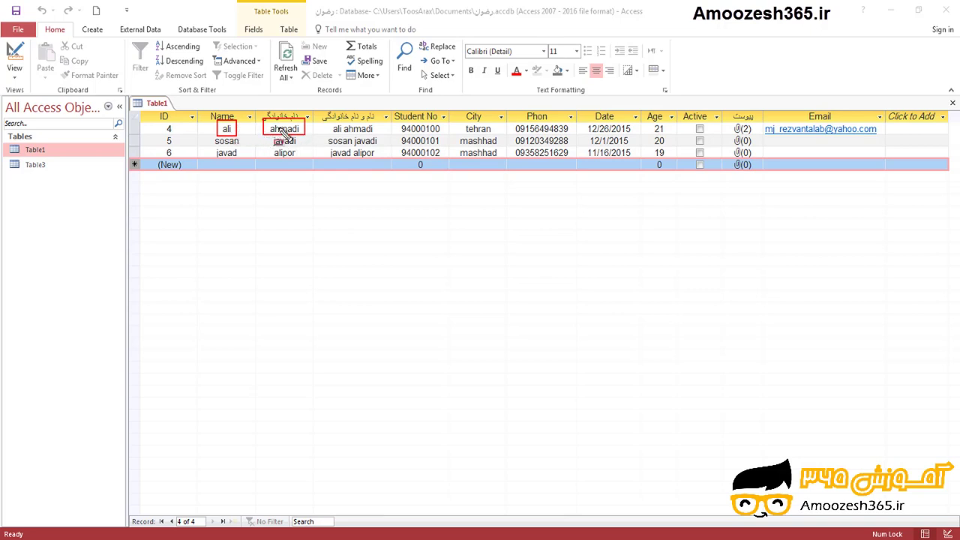
pyautogui.moveTo(205, 103)
pyautogui.mouseDown()
pyautogui.moveTo(228, 120)
pyautogui.moveTo(309, 129)
pyautogui.mouseUp()
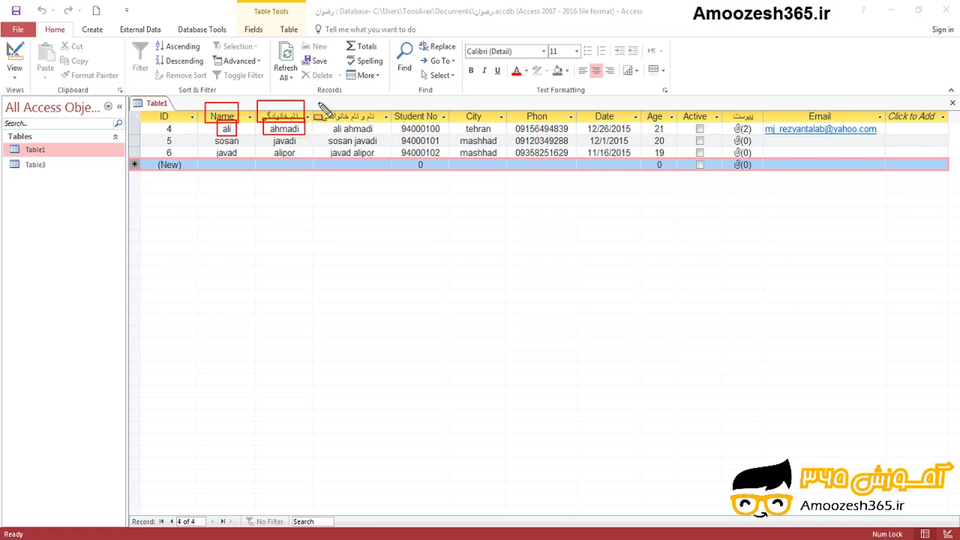
pyautogui.moveTo(319, 103)
pyautogui.mouseDown()
pyautogui.moveTo(378, 123)
pyautogui.moveTo(443, 123)
pyautogui.mouseUp()
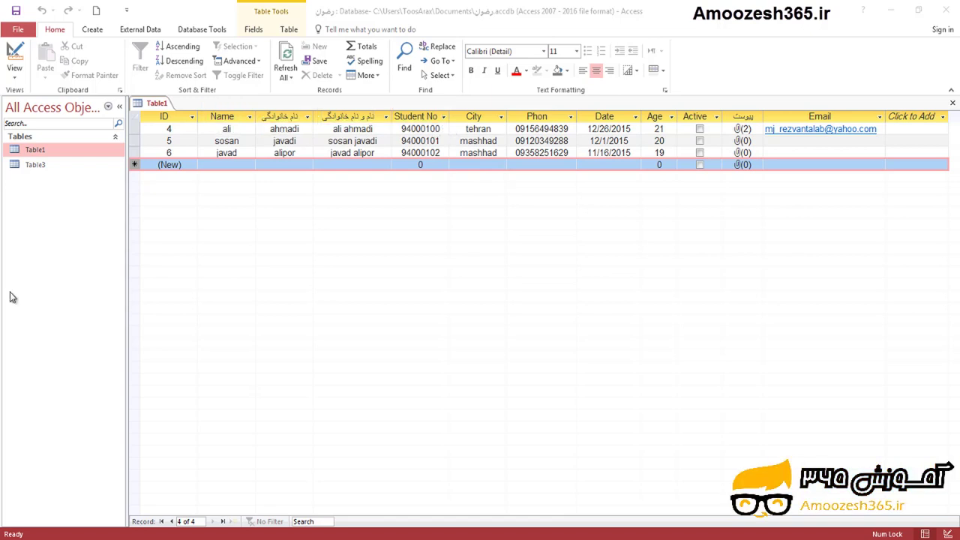
# Create a new blank table saved under the name Table2 and switch it to Design view.
pyautogui.click(90, 30)
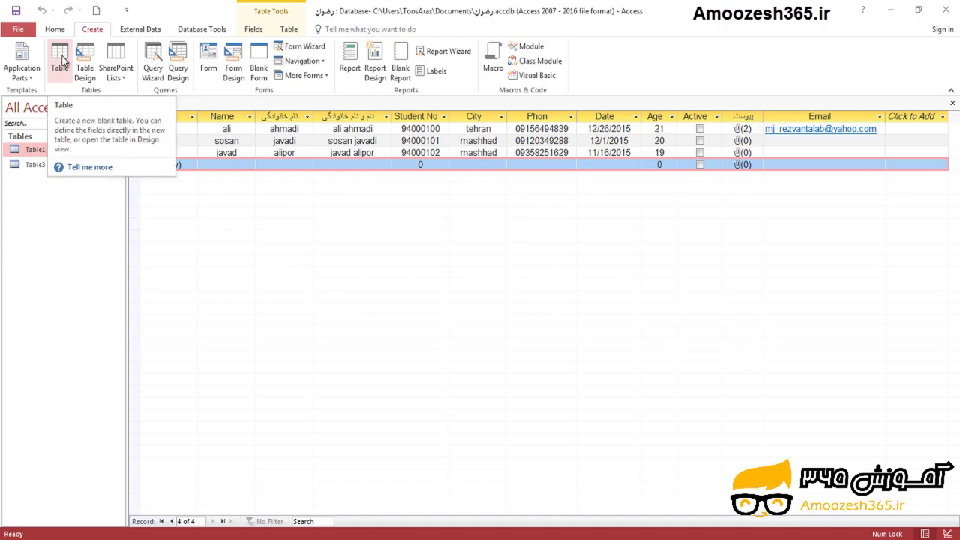
pyautogui.click(63, 60)
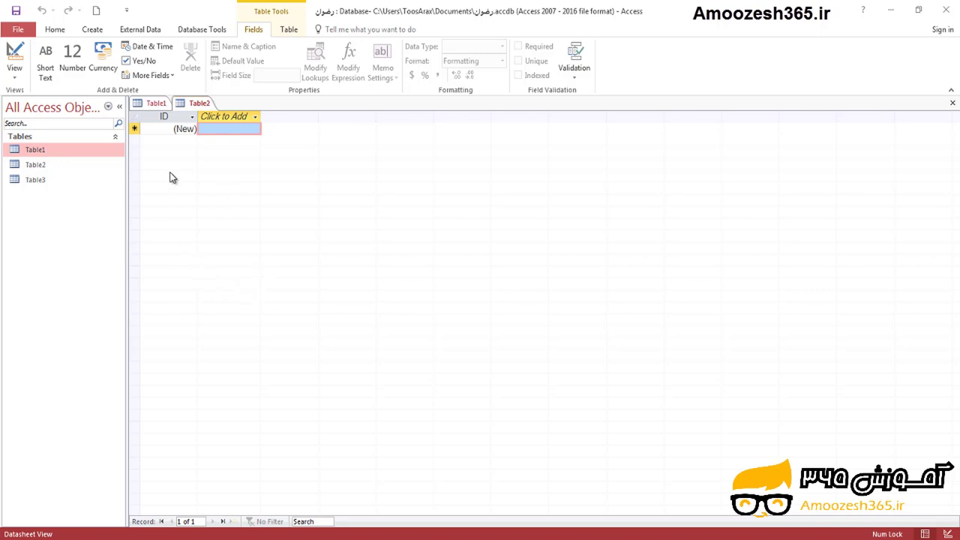
pyautogui.click(16, 11)
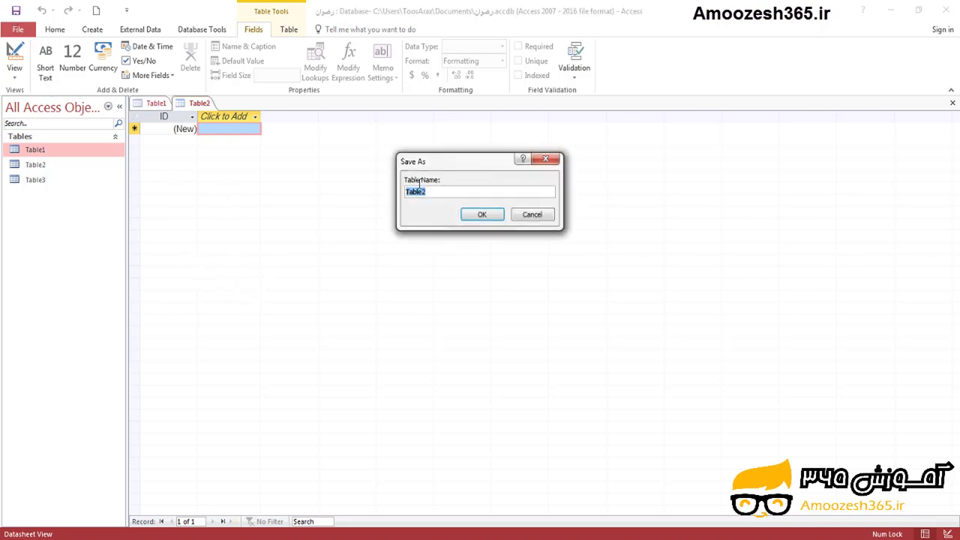
pyautogui.click(484, 213)
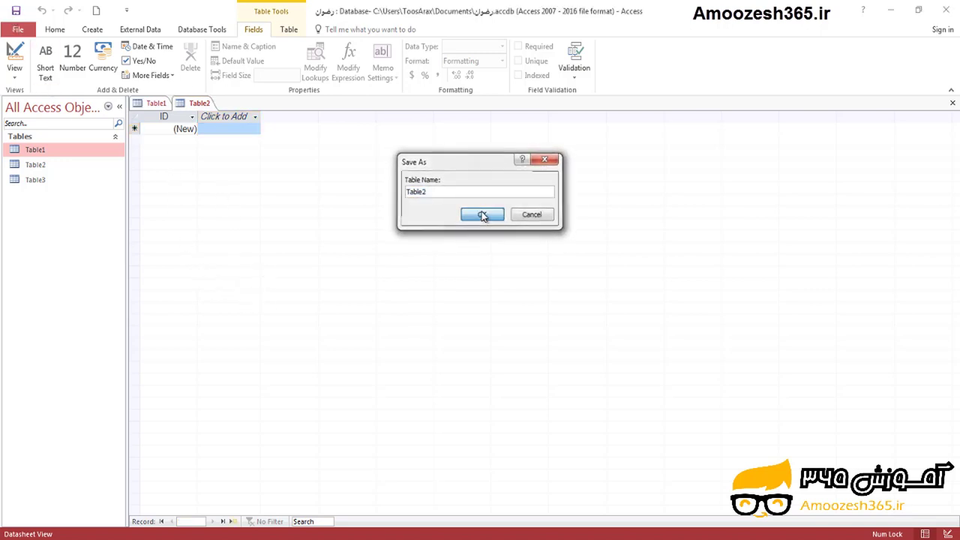
pyautogui.click(14, 58)
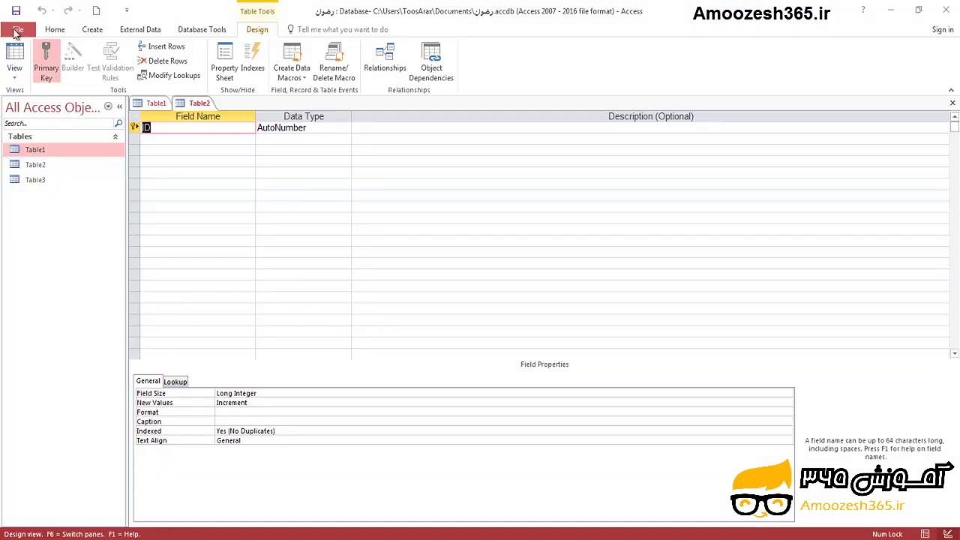
# Create another table directly in Design view with a field named ID of data type AutoNumber.
pyautogui.click(91, 30)
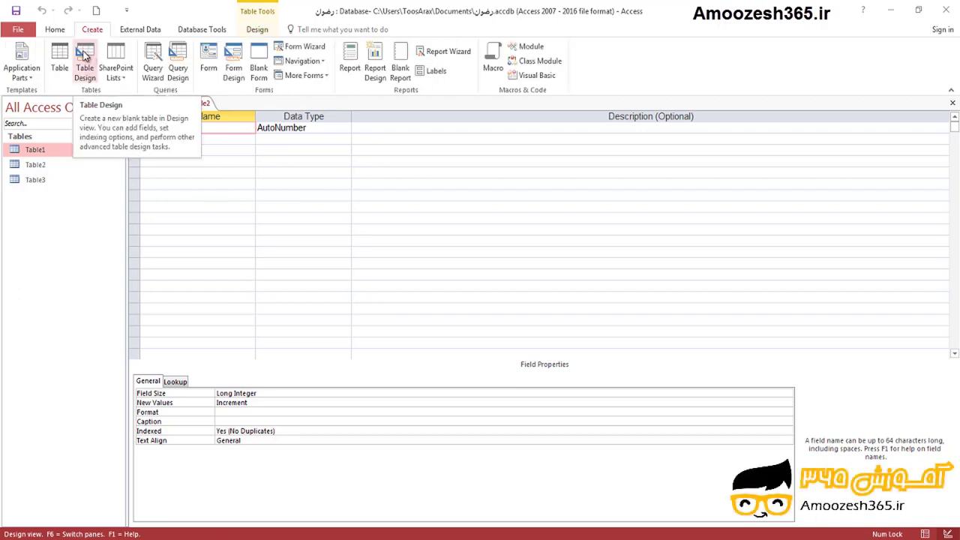
pyautogui.click(85, 57)
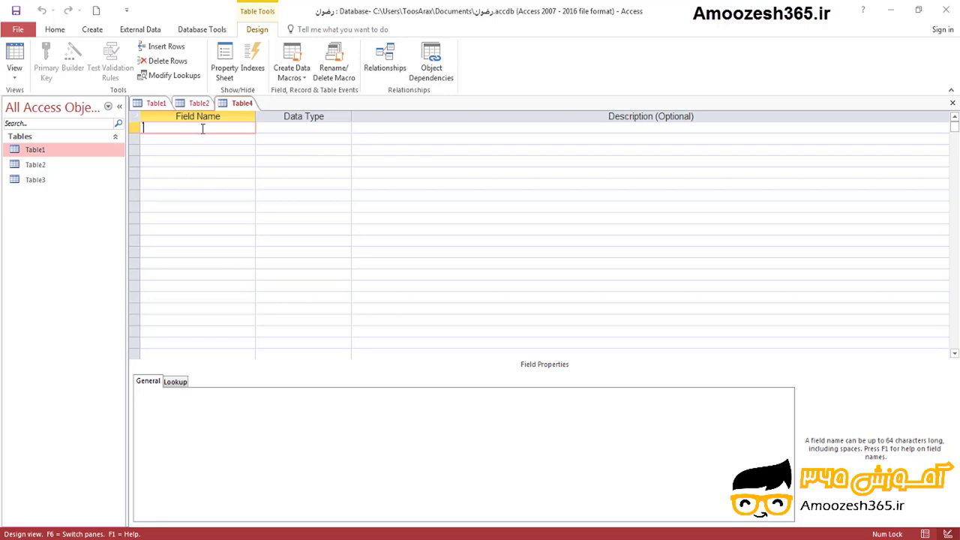
pyautogui.press('capslock')
pyautogui.write('ID')
pyautogui.click(298, 128)
pyautogui.click(346, 129)
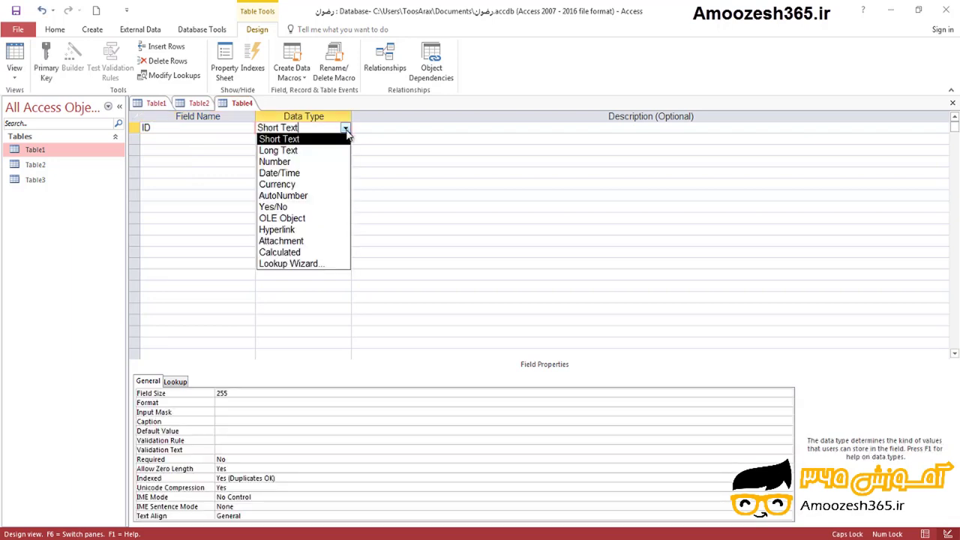
pyautogui.click(311, 198)
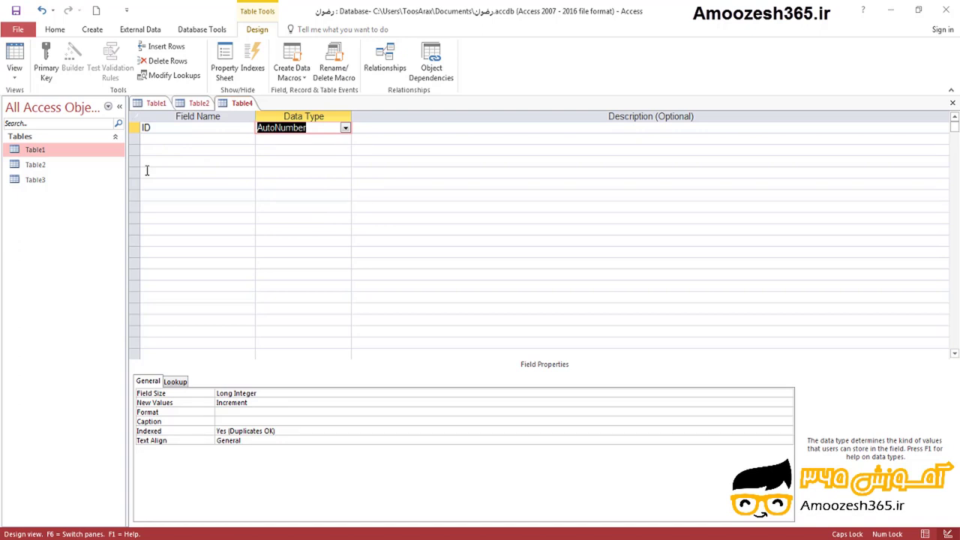
# Make the ID field the primary key and save the table as Table4.
pyautogui.click(156, 127)
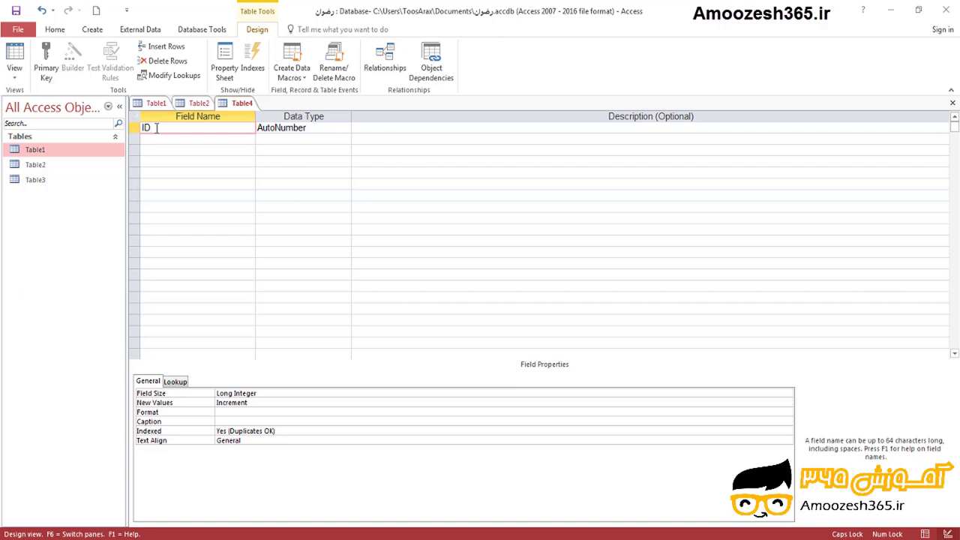
pyautogui.rightClick(133, 129)
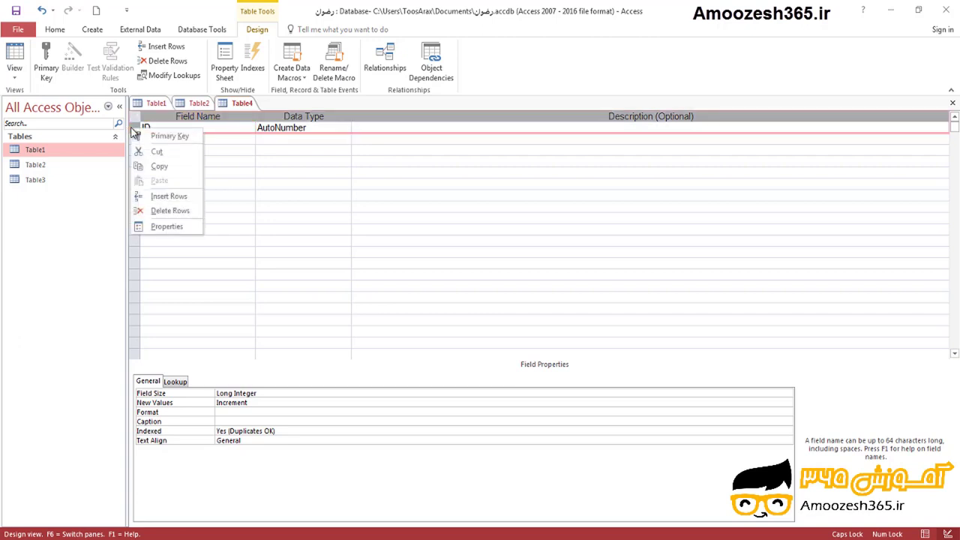
pyautogui.click(174, 138)
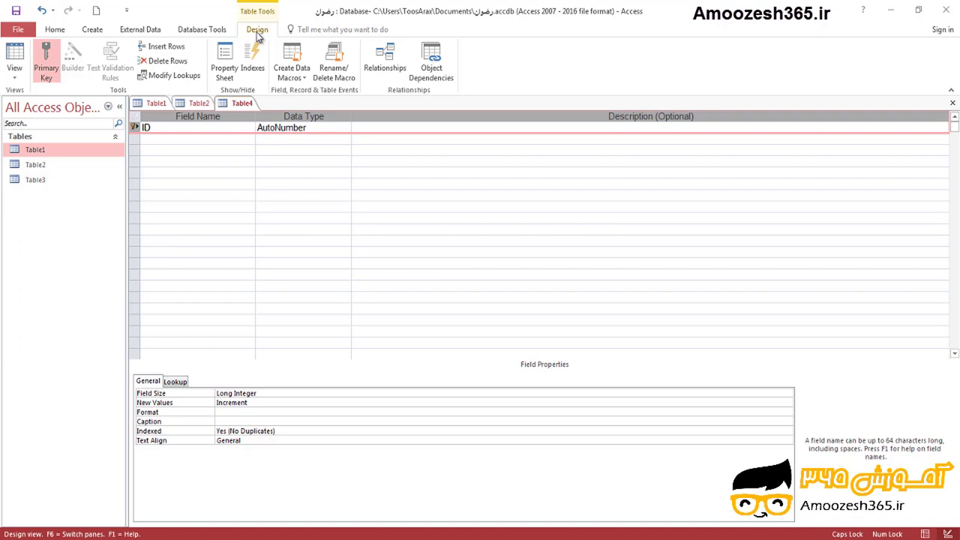
pyautogui.click(50, 64)
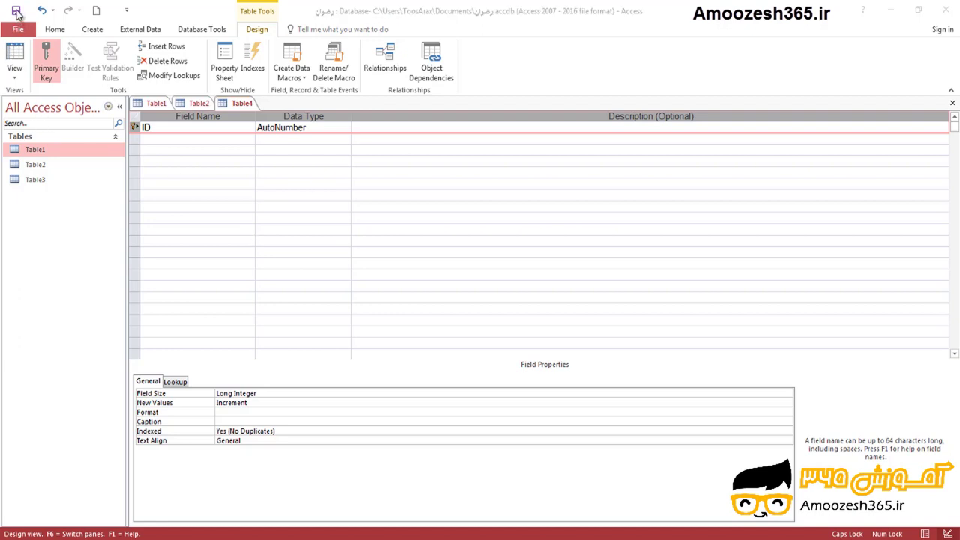
pyautogui.click(16, 12)
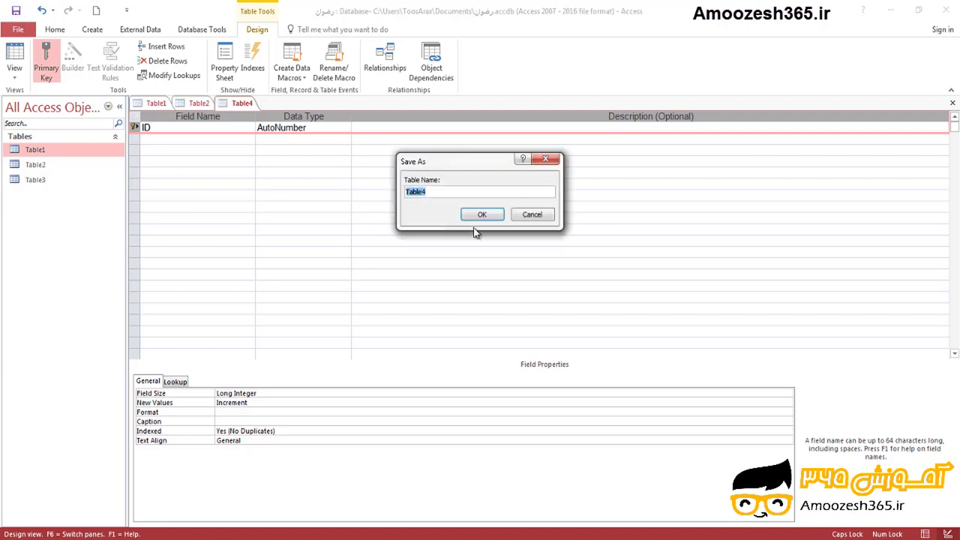
pyautogui.click(481, 214)
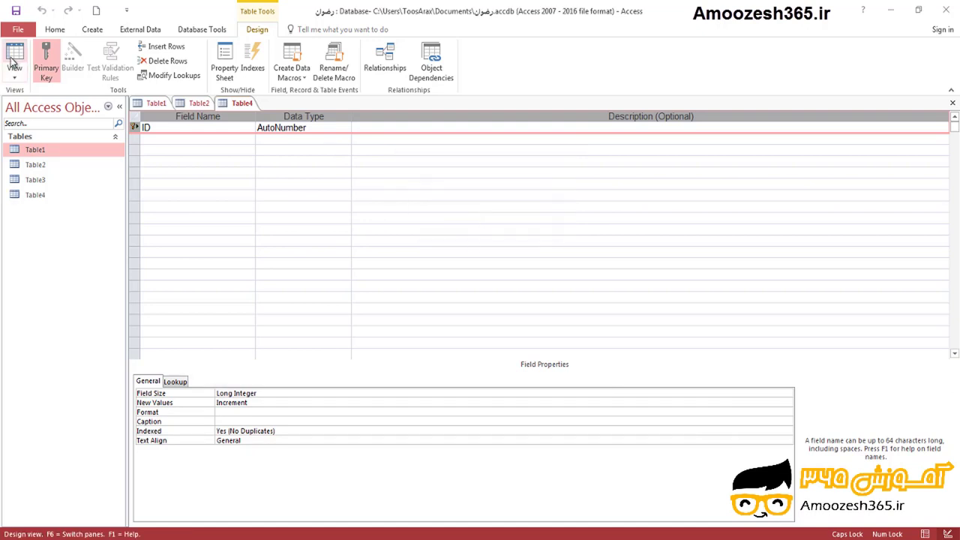
# In Table4's Datasheet view, add two records by entering 1 in a new column beside ID for each.
pyautogui.click(13, 56)
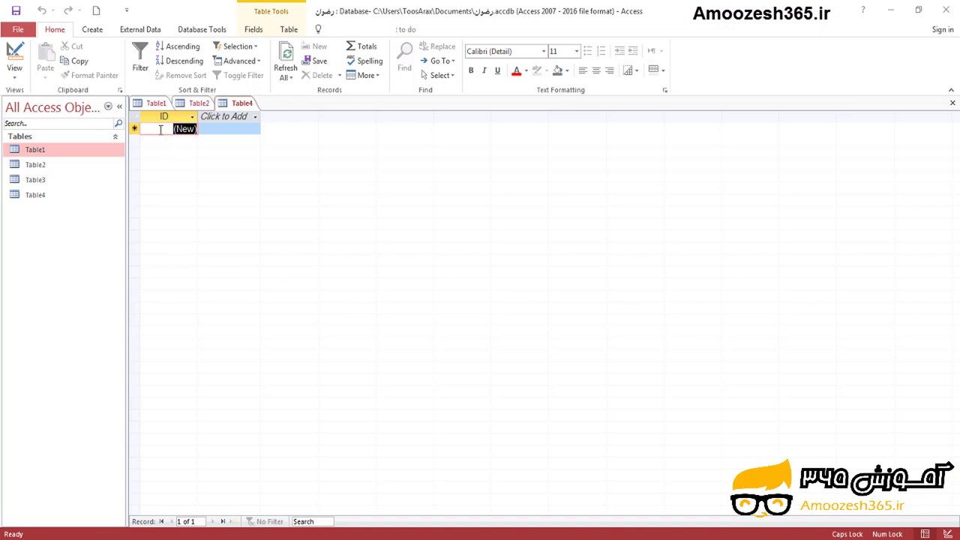
pyautogui.click(160, 130)
pyautogui.press('1')
pyautogui.click(217, 131)
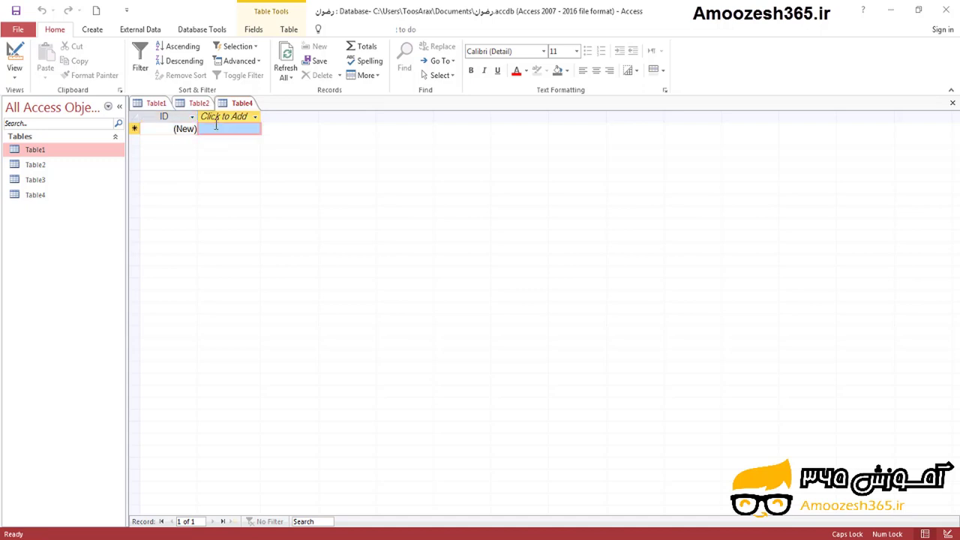
pyautogui.write('1')
pyautogui.press('Down')
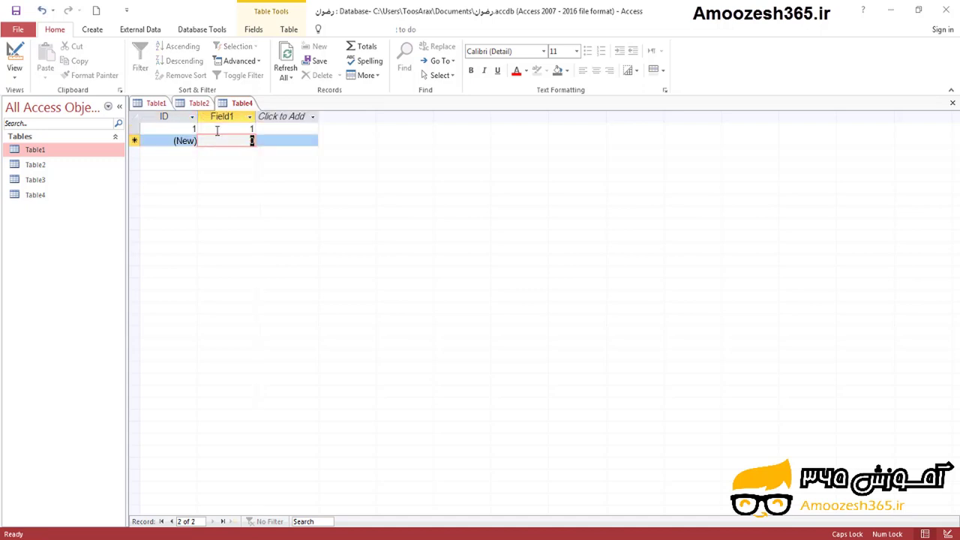
pyautogui.write('1')
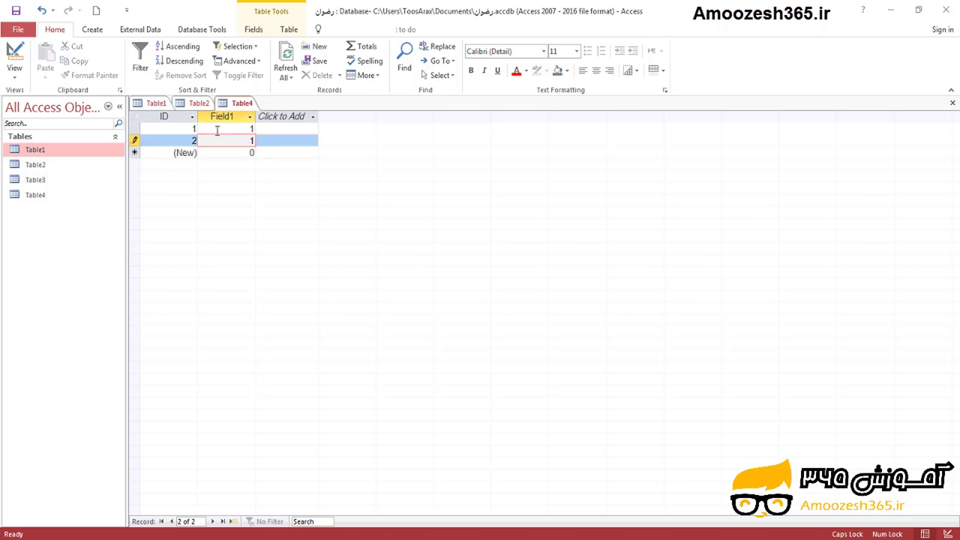
pyautogui.press('Down')
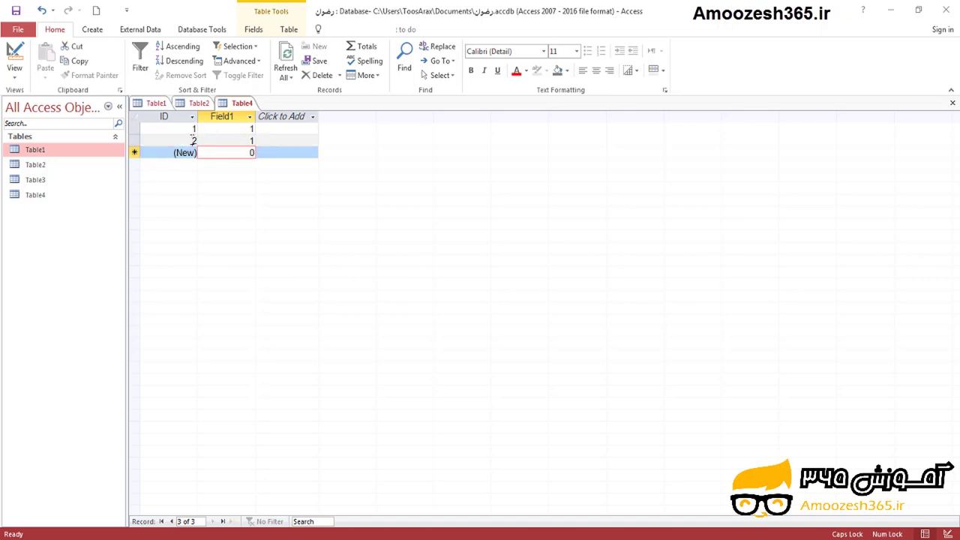
# Try to overwrite the second record's ID with 3.
pyautogui.click(193, 140)
pyautogui.press('3')
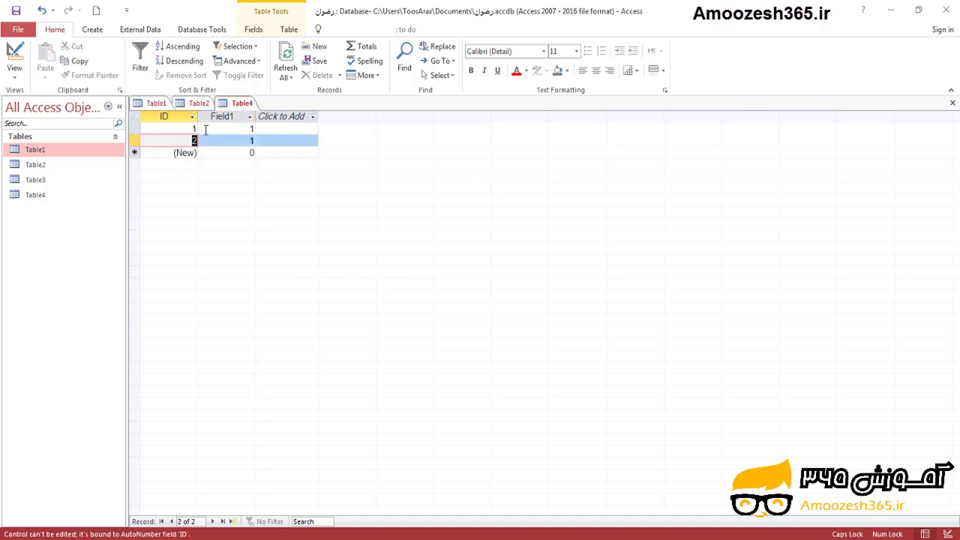
pyautogui.press('3')
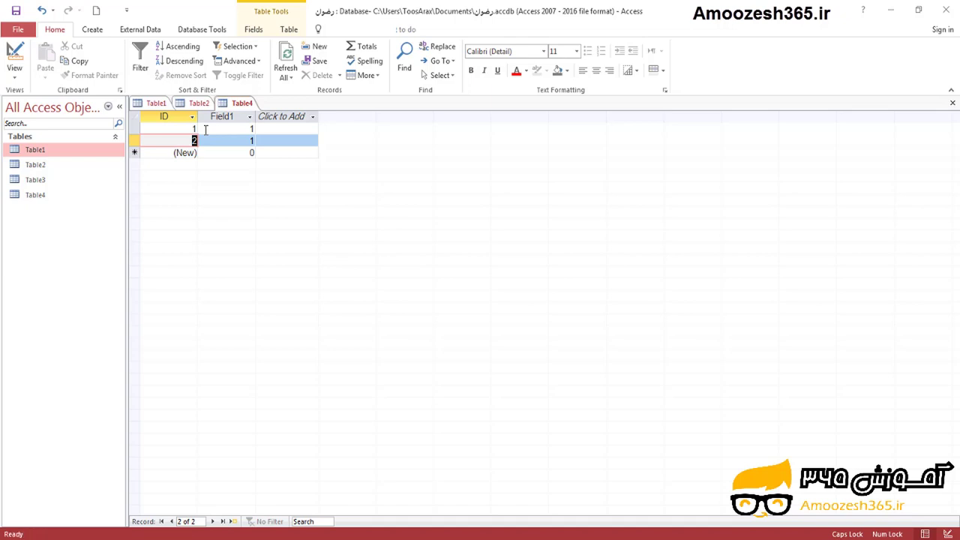
pyautogui.press('3')
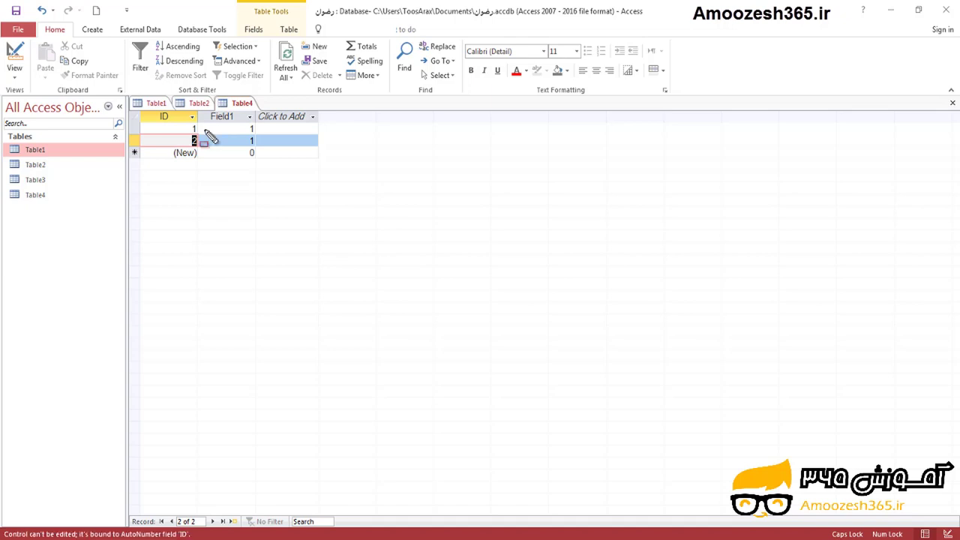
pyautogui.moveTo(1, 511)
pyautogui.mouseDown()
pyautogui.moveTo(48, 528)
pyautogui.moveTo(194, 528)
pyautogui.mouseUp()
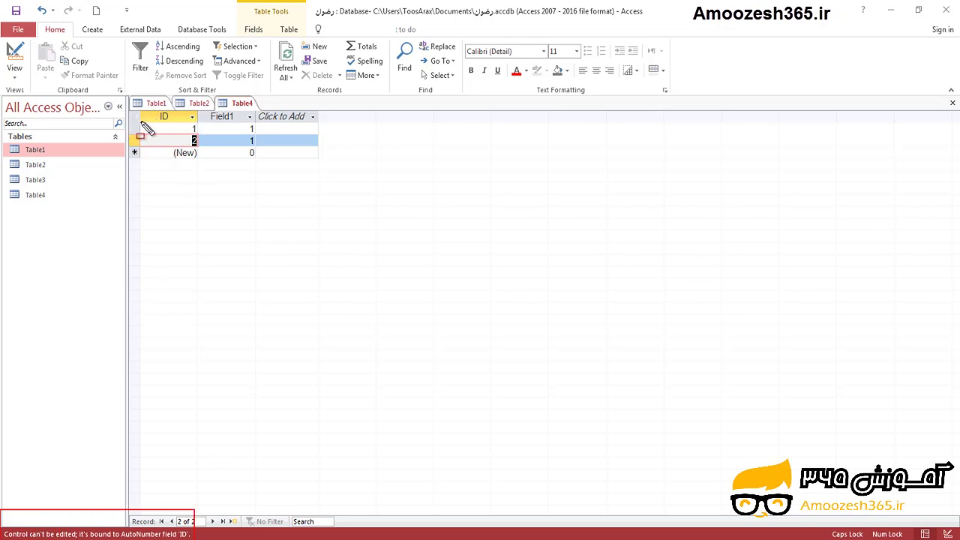
pyautogui.moveTo(141, 122)
pyautogui.mouseDown()
pyautogui.moveTo(157, 144)
pyautogui.moveTo(190, 155)
pyautogui.moveTo(198, 181)
pyautogui.mouseUp()
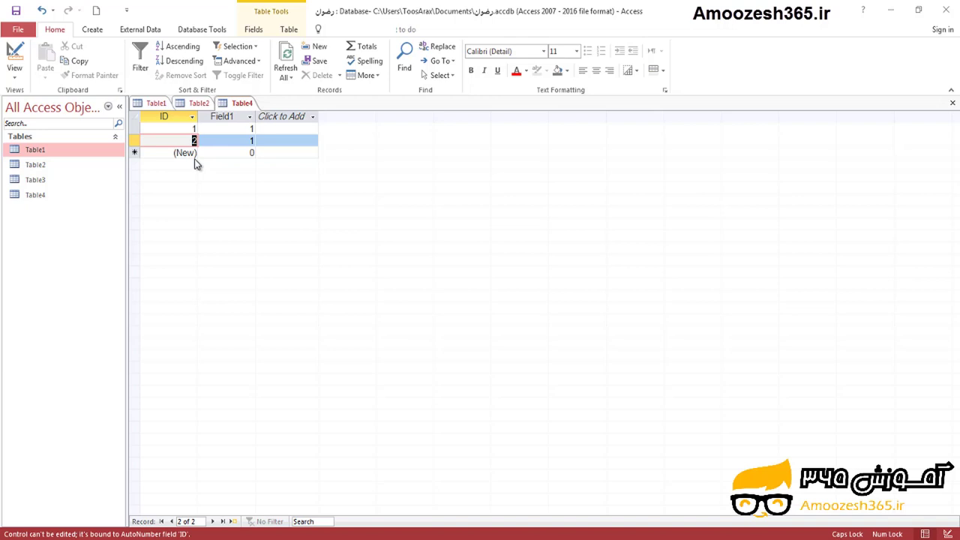
# Return Table4 to Design view and create another new table in Design view.
pyautogui.click(15, 62)
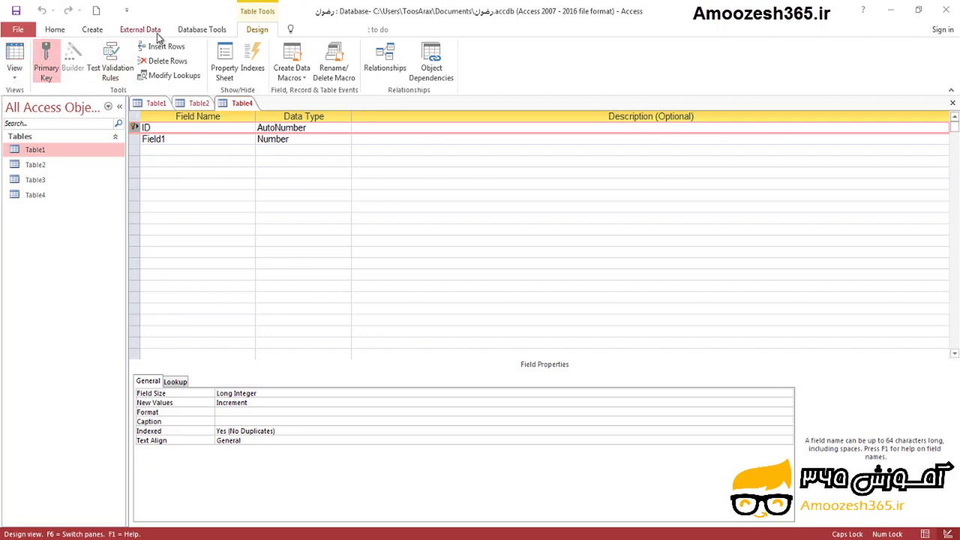
pyautogui.click(92, 31)
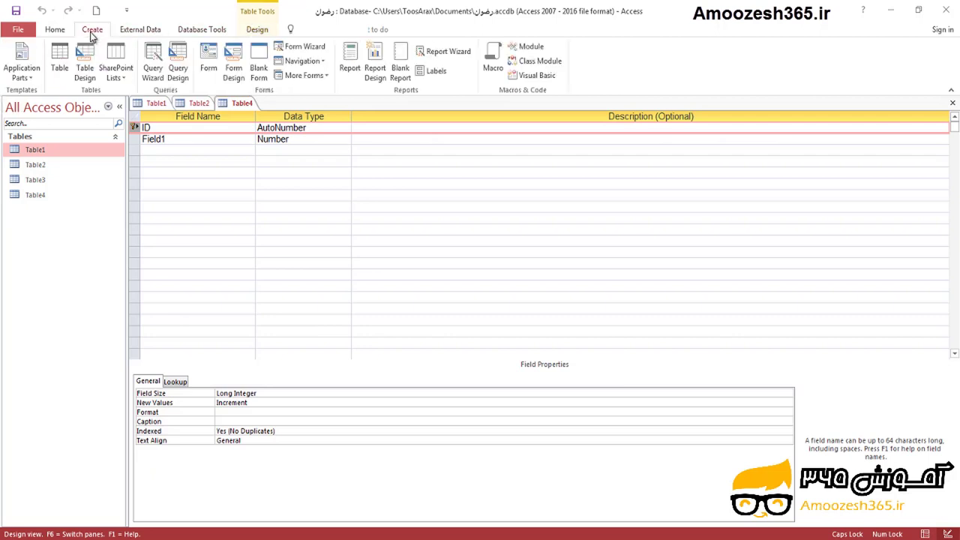
pyautogui.click(85, 64)
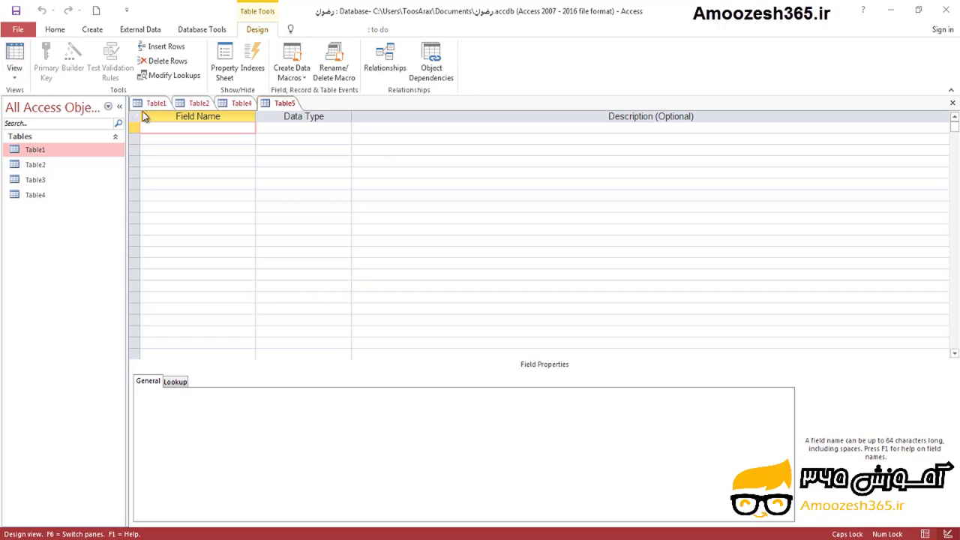
# Try to save the new table as Table5 without defining any fields.
pyautogui.click(16, 11)
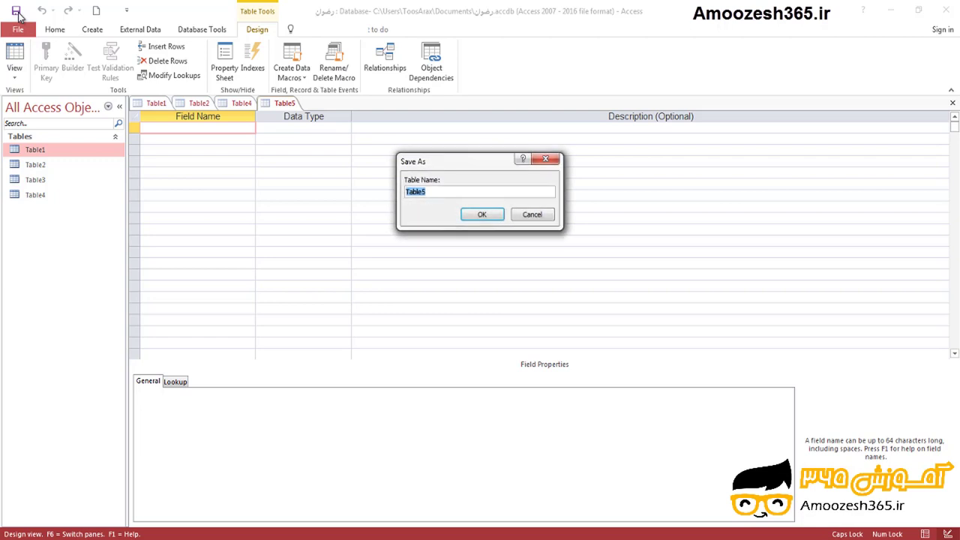
pyautogui.click(484, 215)
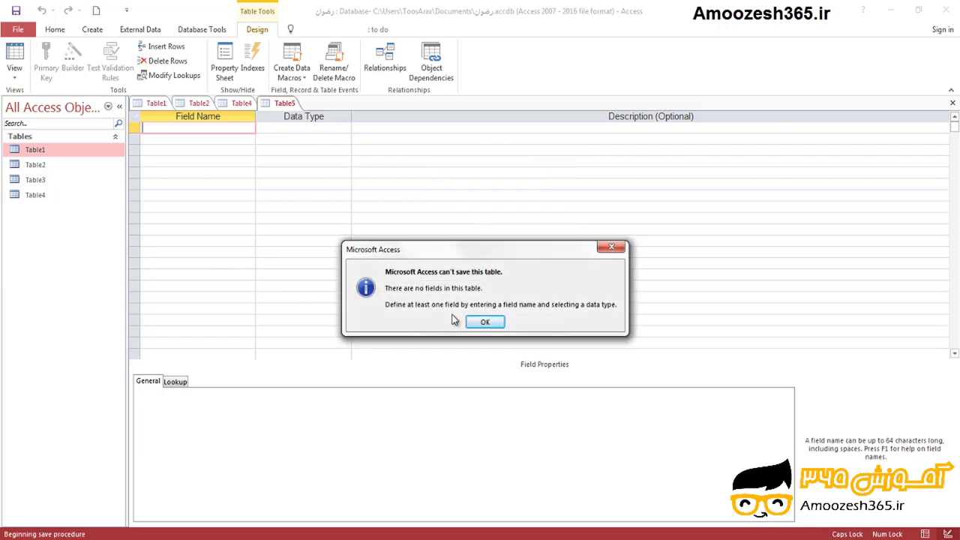
pyautogui.click(485, 322)
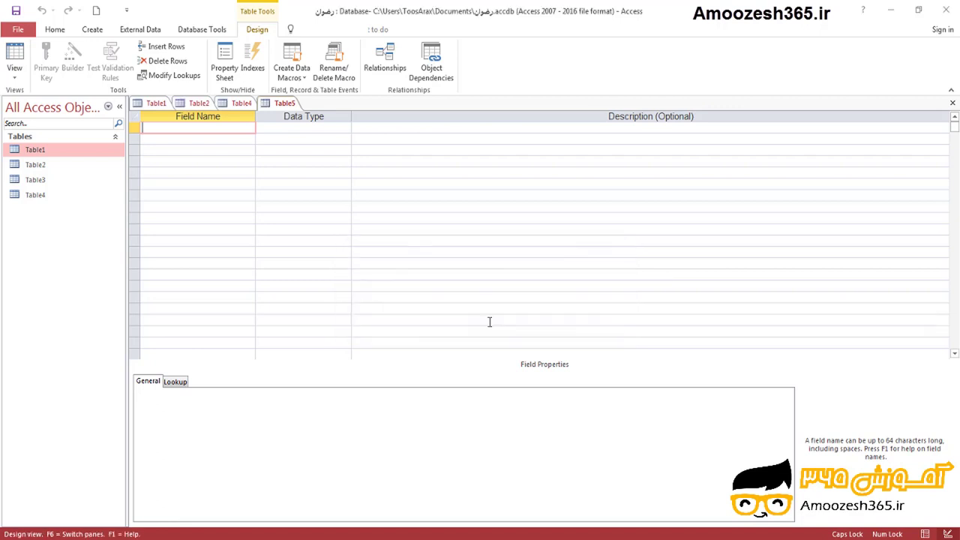